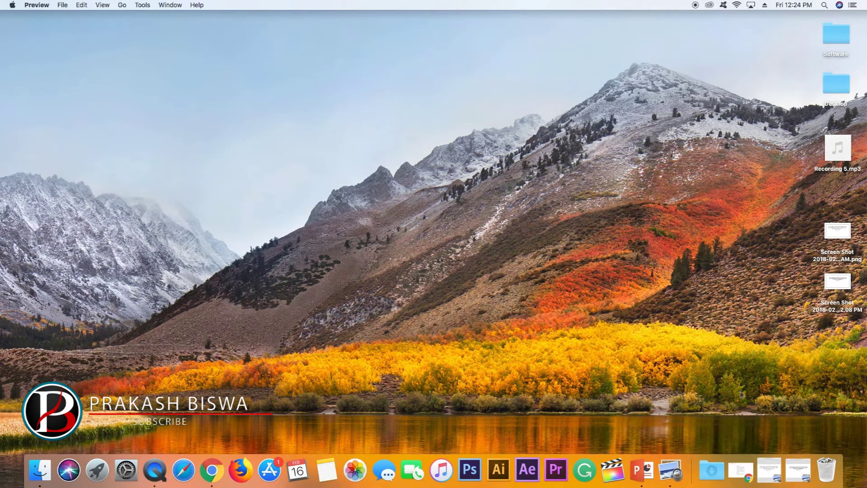
# Step: Reopen the Nepali verse screenshot and mark out the verse area on it
pyautogui.click(808, 469)
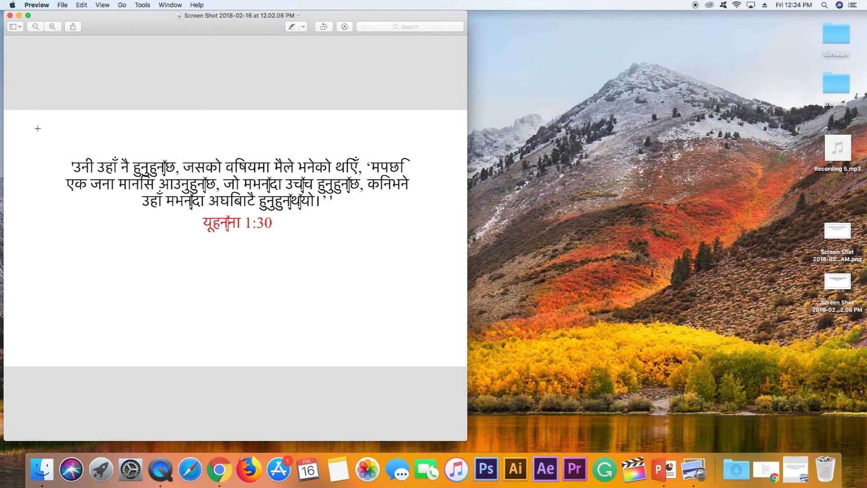
pyautogui.moveTo(38, 127); pyautogui.dragTo(432, 332)
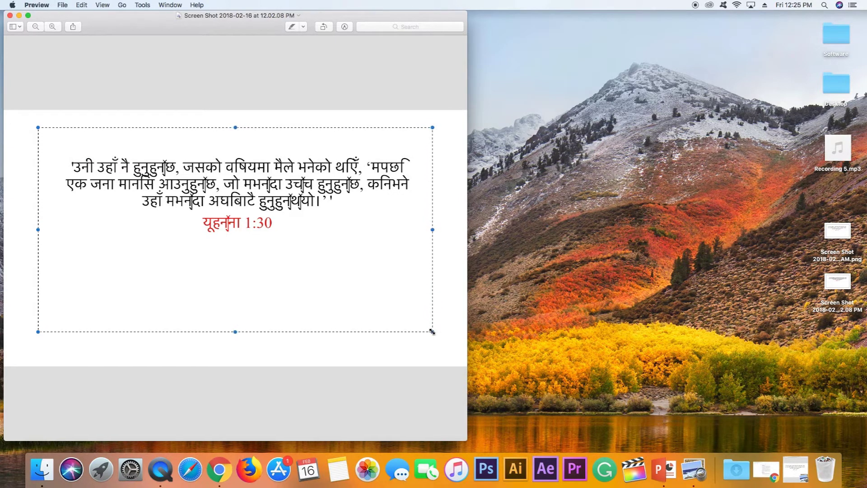
pyautogui.click(791, 470)
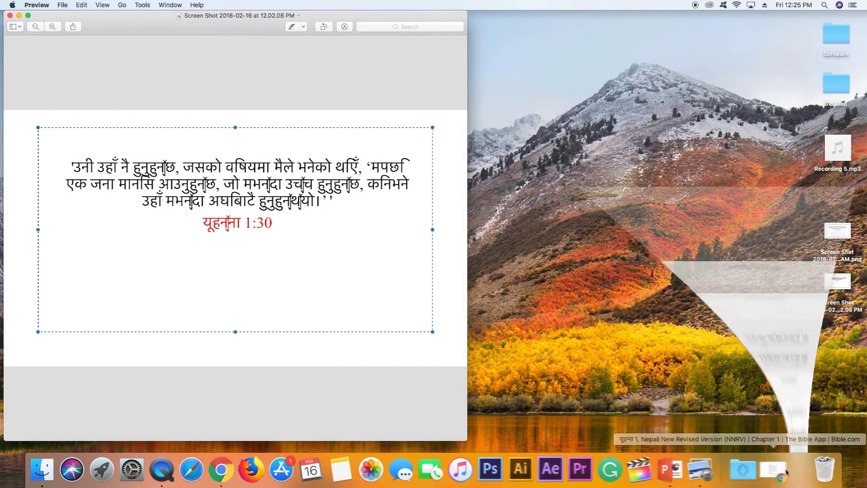
pyautogui.moveTo(493, 142); pyautogui.dragTo(854, 294)
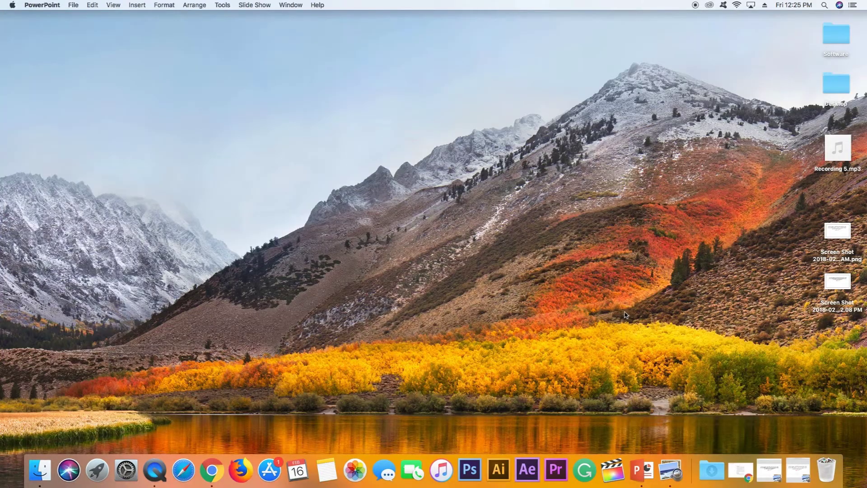
# Step: Create a blank presentation and delete its title placeholder
pyautogui.click(641, 470)
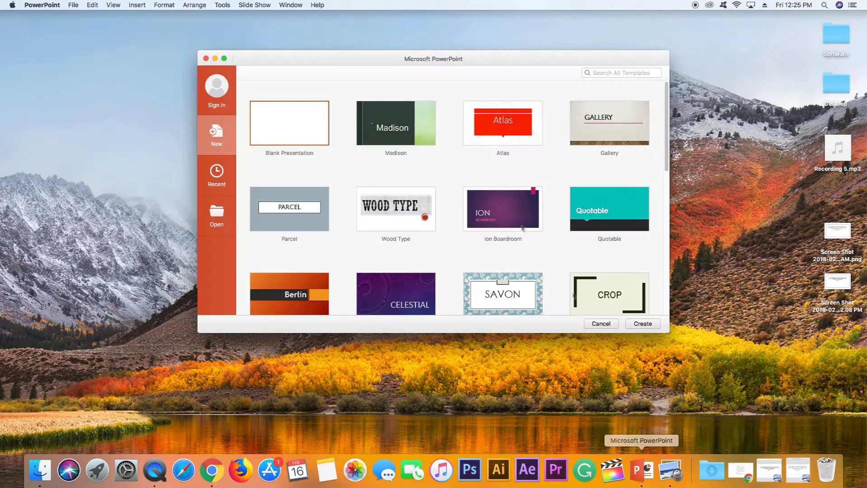
pyautogui.doubleClick(297, 128)
pyautogui.click(313, 129)
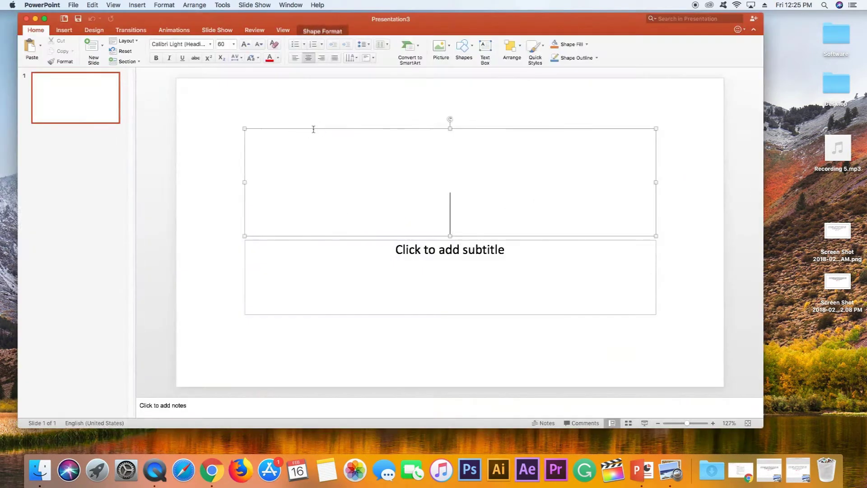
pyautogui.moveTo(245, 129); pyautogui.dragTo(260, 141)
pyautogui.press('Delete')
# Step: Stretch the subtitle box up and toward the bottom right so it fills the slide
pyautogui.click(401, 264)
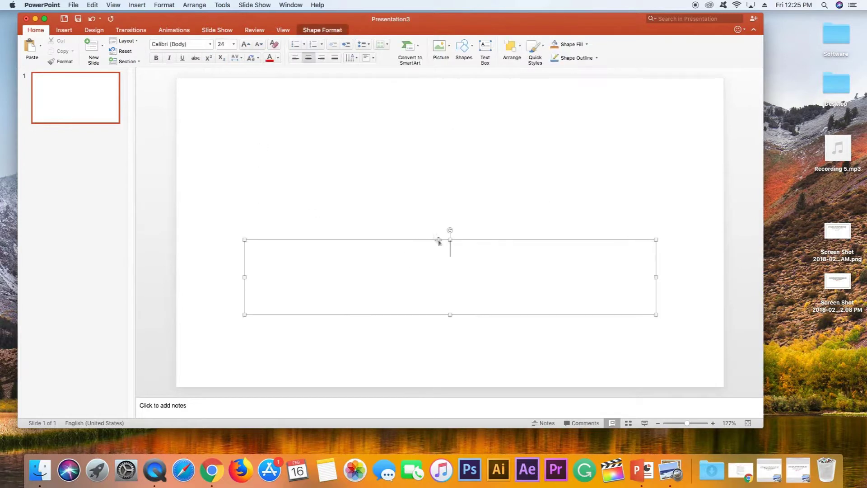
pyautogui.moveTo(450, 240); pyautogui.dragTo(446, 112)
pyautogui.moveTo(657, 315); pyautogui.dragTo(684, 354)
pyautogui.press('Escape')
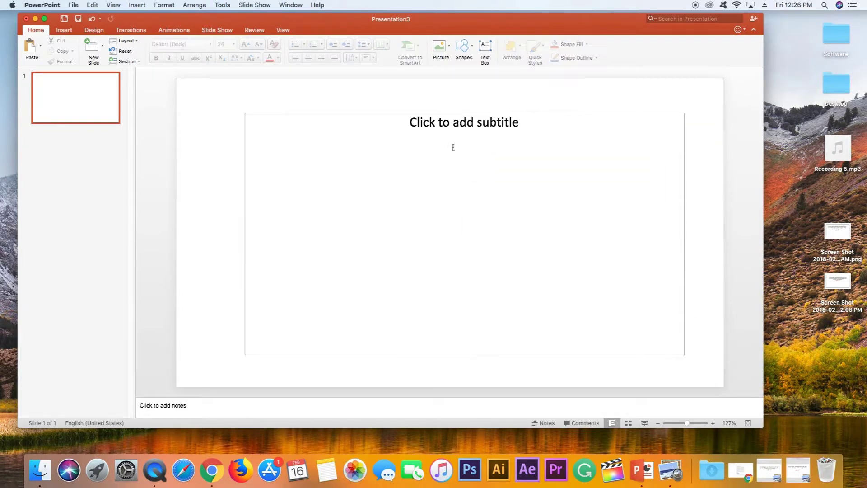
pyautogui.click(527, 123)
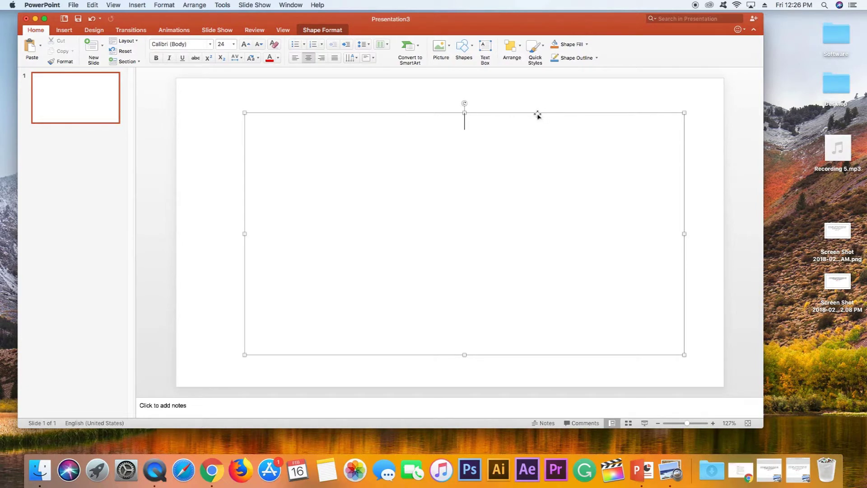
pyautogui.click(544, 107)
pyautogui.click(527, 141)
pyautogui.click(219, 469)
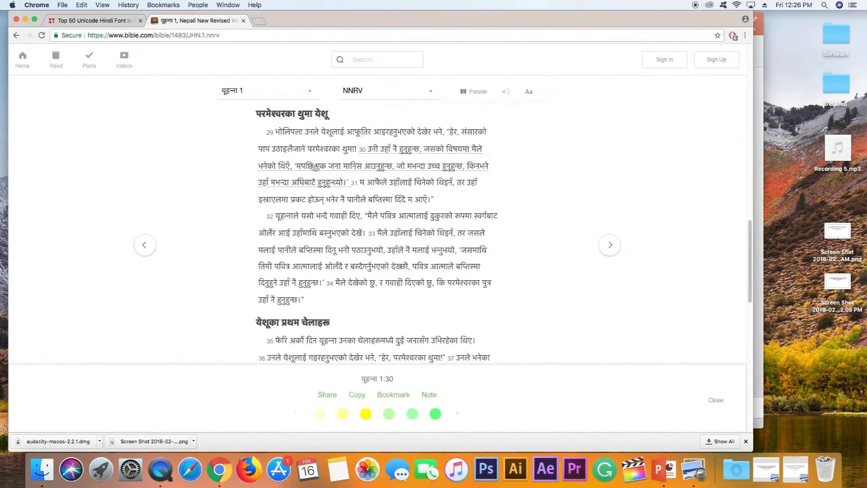
# Step: Select verse 30 of the Nepali John 1 chapter on bible.com and copy it
pyautogui.click(391, 154)
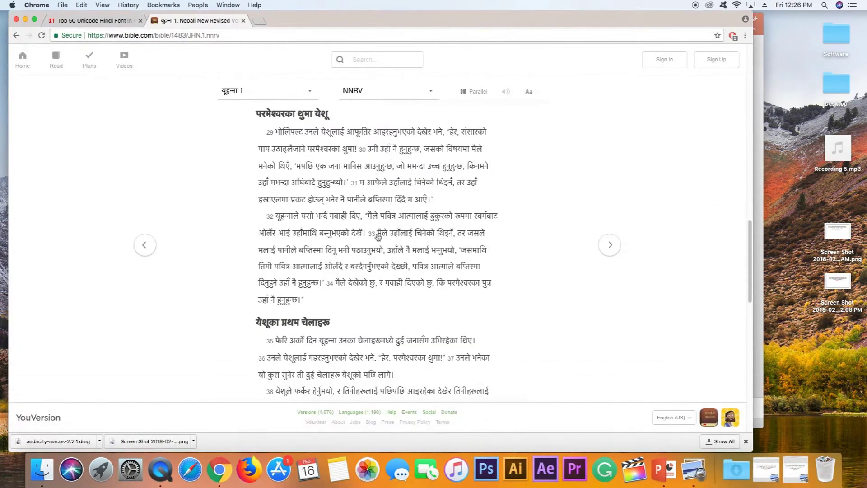
pyautogui.click(406, 155)
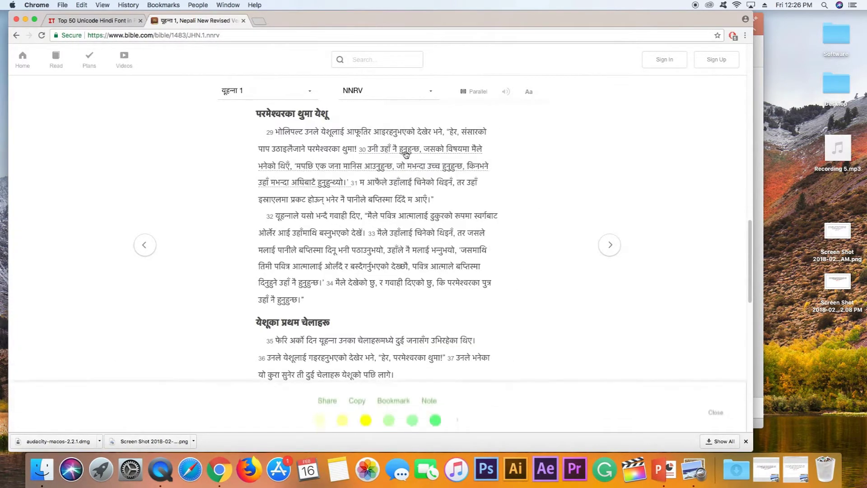
pyautogui.click(357, 395)
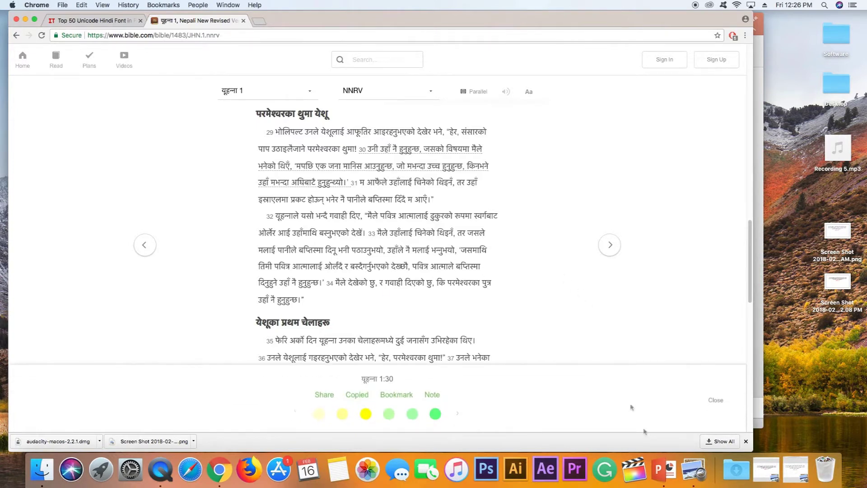
pyautogui.click(663, 469)
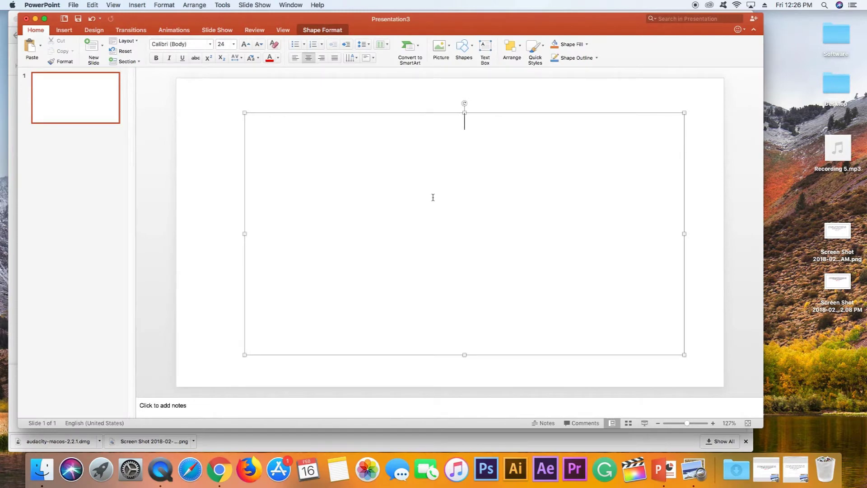
# Step: Paste the copied verse into the text box and delete the bible.com link line
pyautogui.rightClick(465, 144)
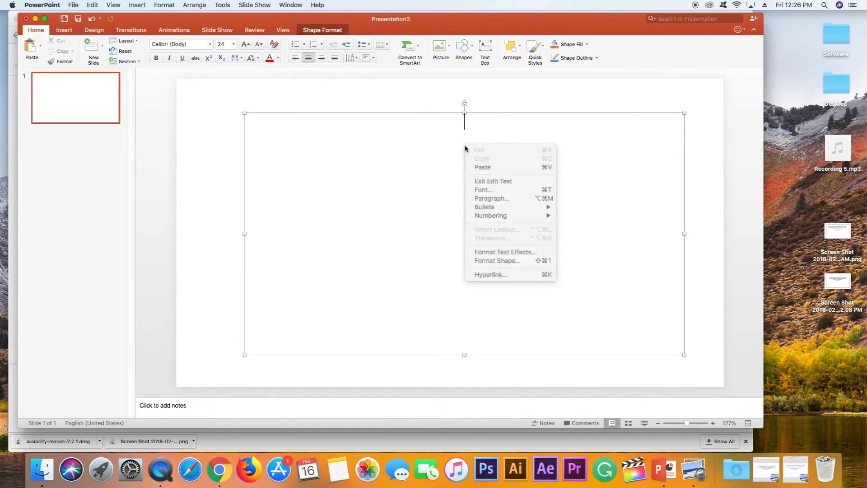
pyautogui.click(496, 168)
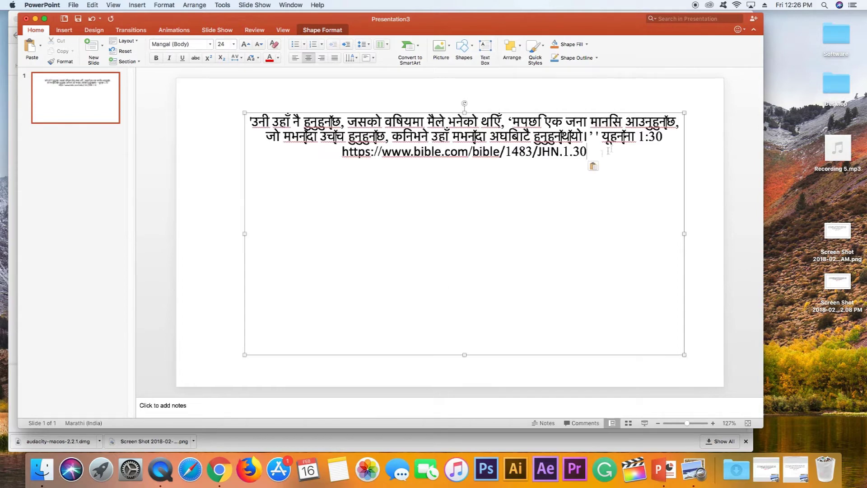
pyautogui.moveTo(607, 152); pyautogui.dragTo(343, 159)
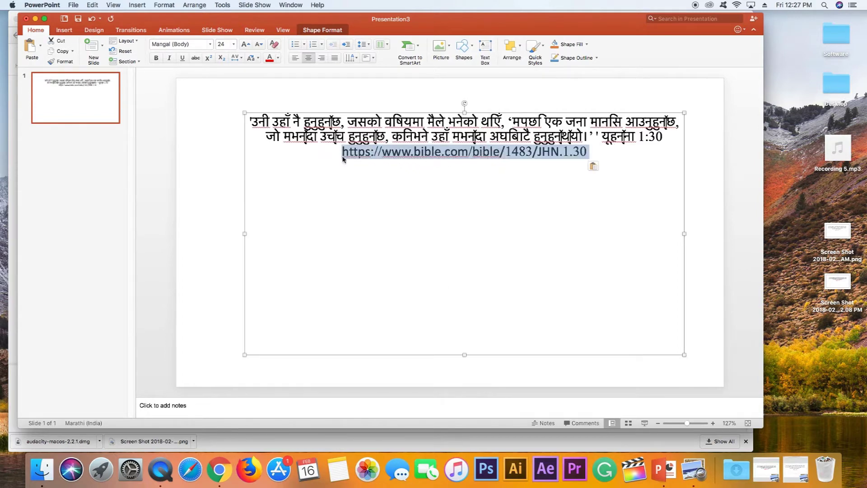
pyautogui.press('BackSpace')
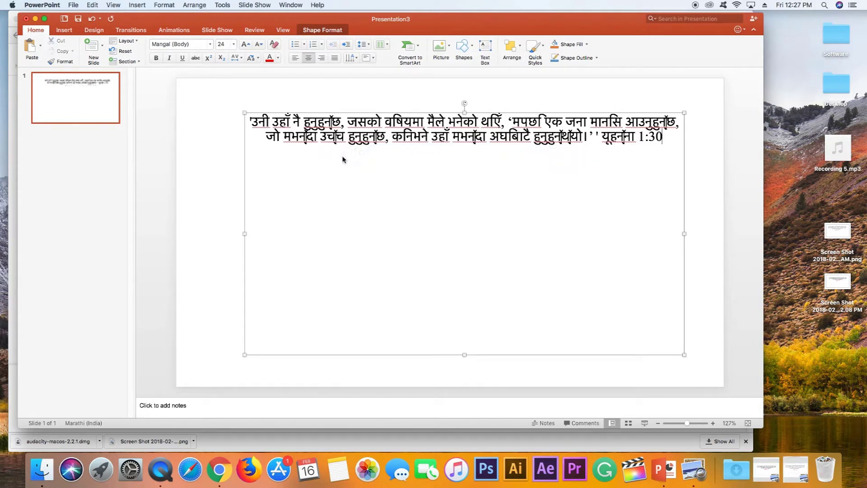
# Step: Set the verse in Adobe Kaiti Std after trying and undoing another font
pyautogui.moveTo(667, 136); pyautogui.dragTo(248, 121)
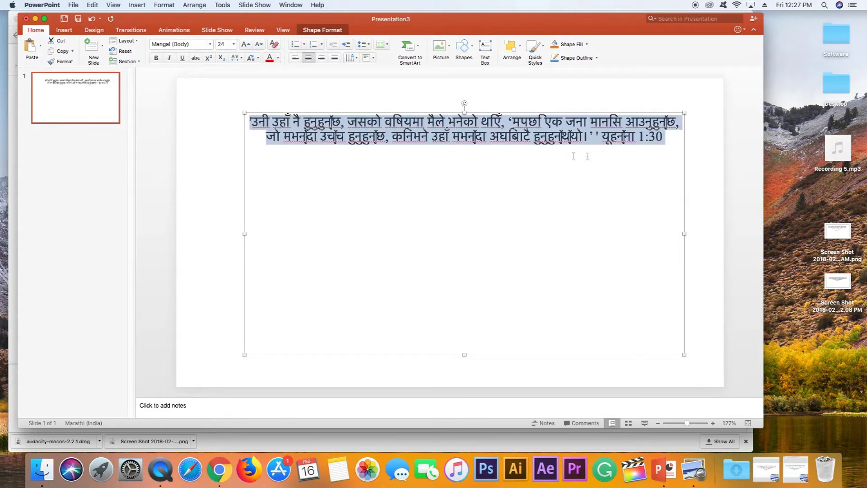
pyautogui.click(211, 46)
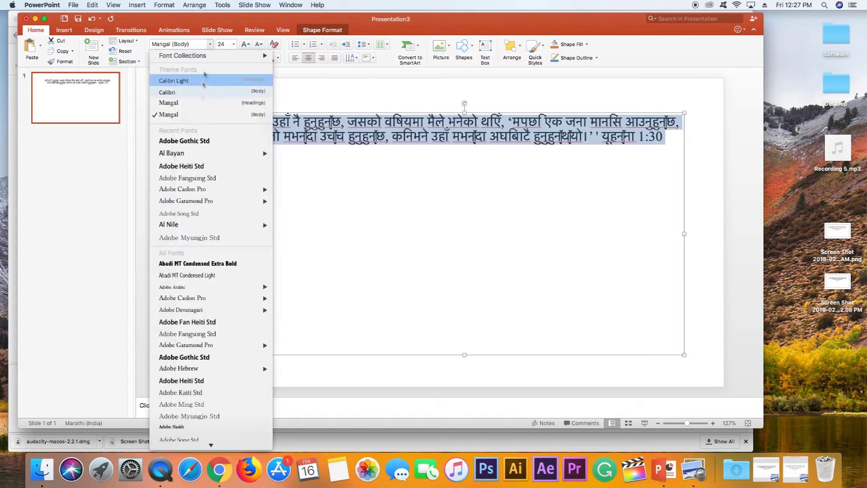
pyautogui.click(221, 217)
pyautogui.press('super+z')
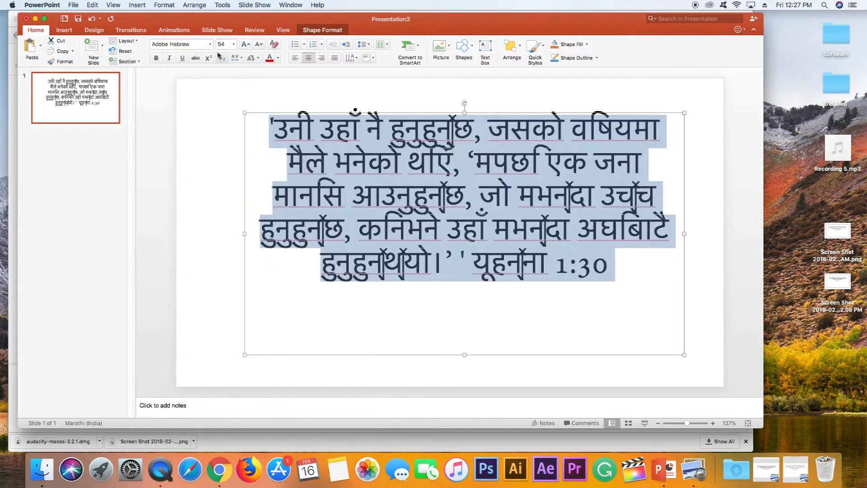
pyautogui.click(210, 44)
pyautogui.click(208, 403)
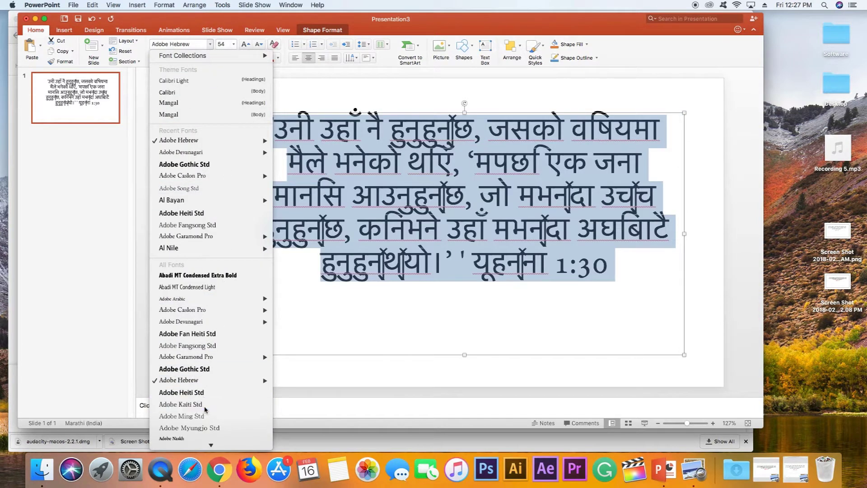
pyautogui.click(485, 240)
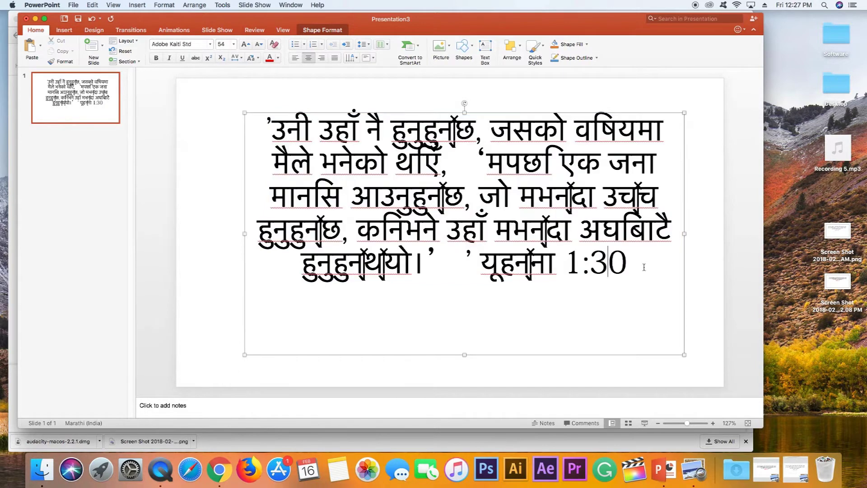
# Step: Try Adobe Hebrew on the verse, then settle on Adobe Caslon Pro
pyautogui.moveTo(632, 267); pyautogui.dragTo(230, 130)
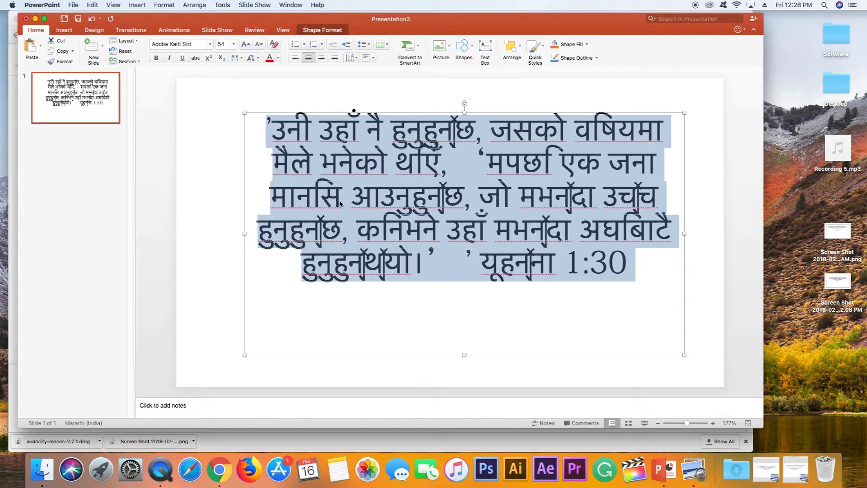
pyautogui.click(210, 44)
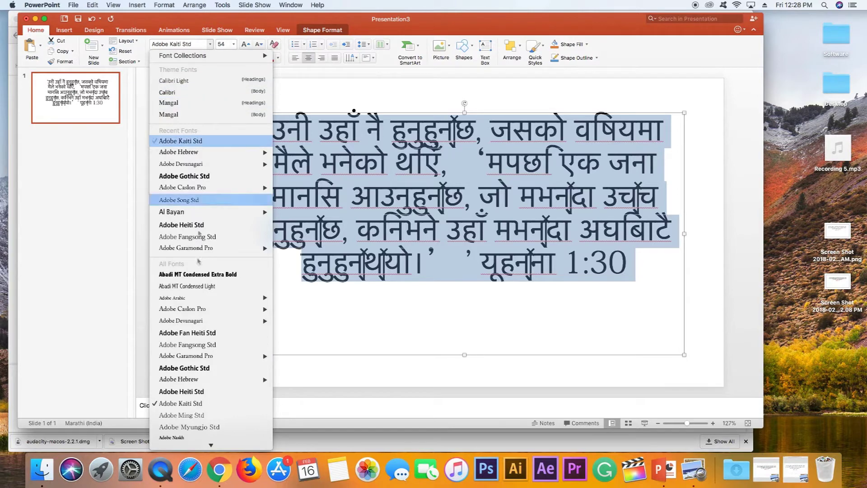
pyautogui.click(210, 379)
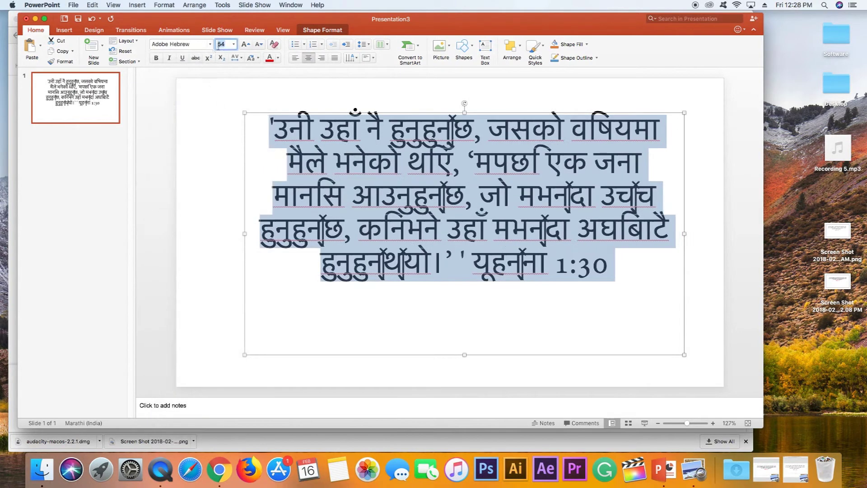
pyautogui.click(210, 45)
pyautogui.click(189, 308)
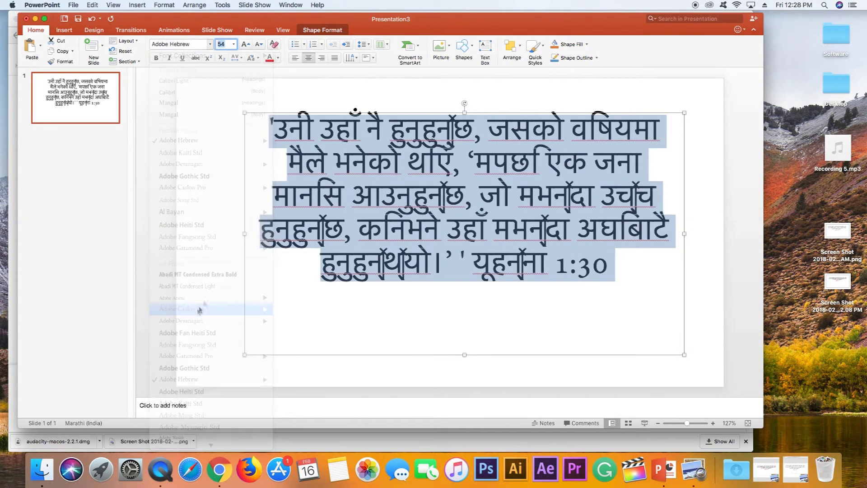
pyautogui.click(488, 259)
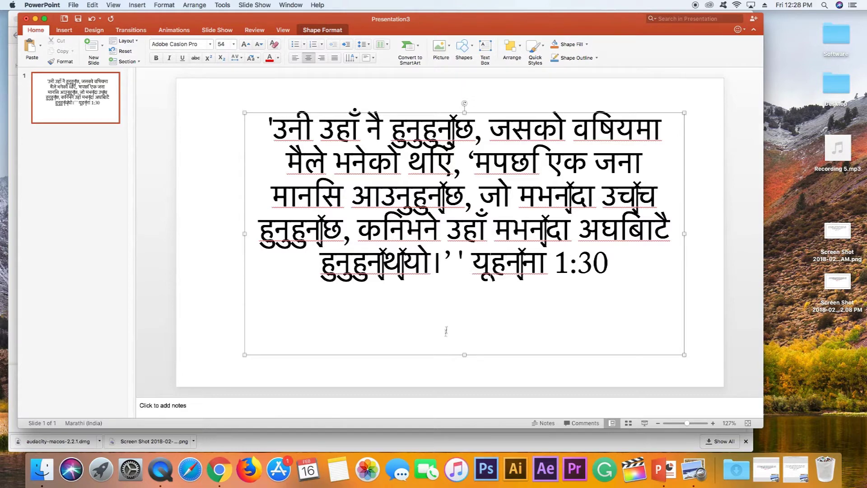
# Step: Close Chrome's download bar and unmark verse 30 on the Bible.com John 1 page
pyautogui.click(625, 442)
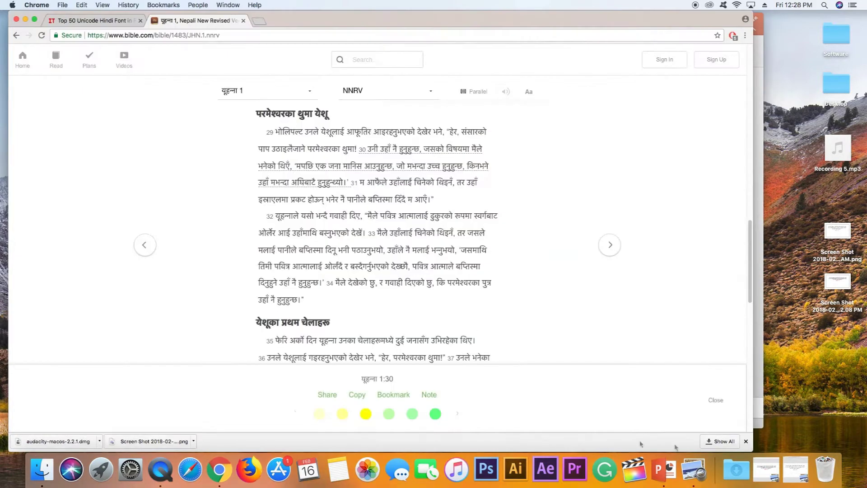
pyautogui.click(745, 441)
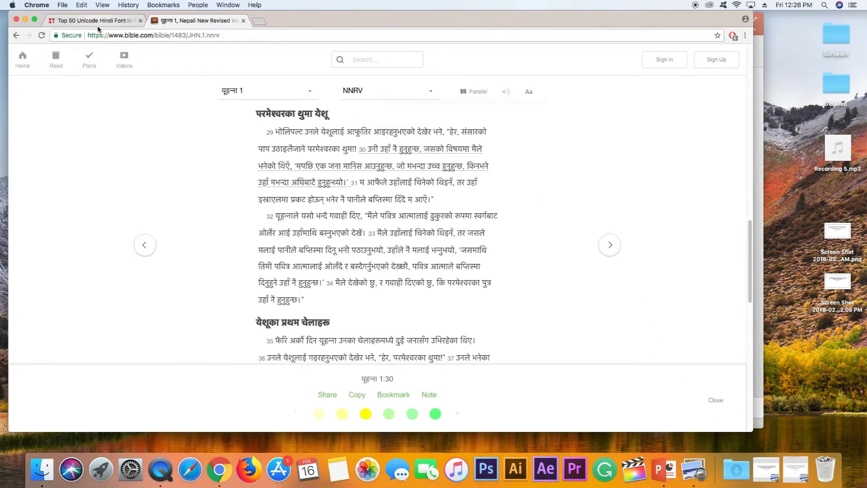
pyautogui.click(320, 185)
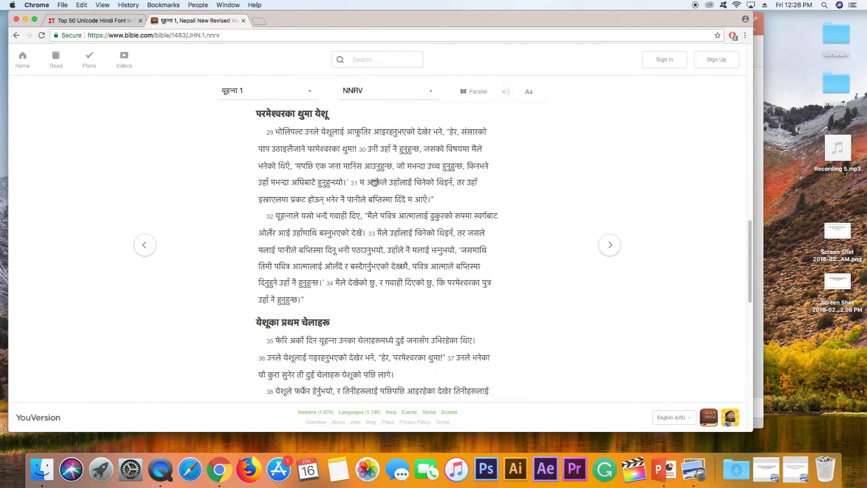
pyautogui.click(109, 22)
# Step: Find Sarai Unicode Font on IndiaTyping, download it, and unpack Sarai.zip
pyautogui.click(185, 38)
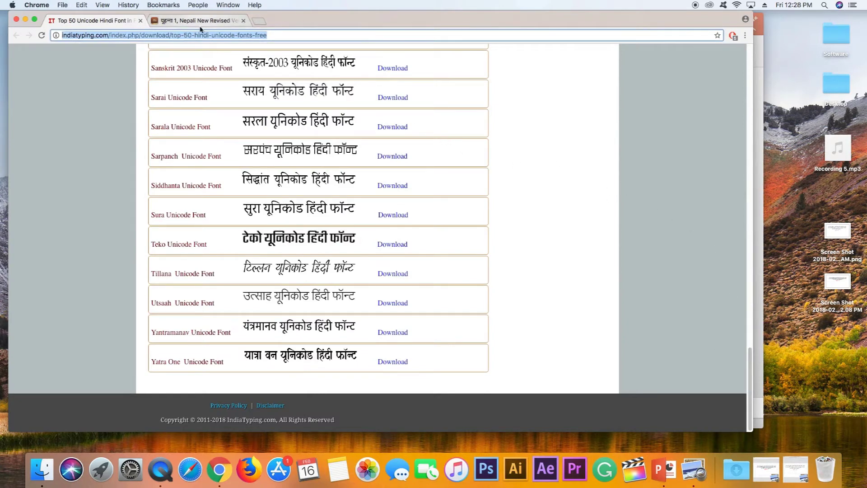
pyautogui.click(107, 65)
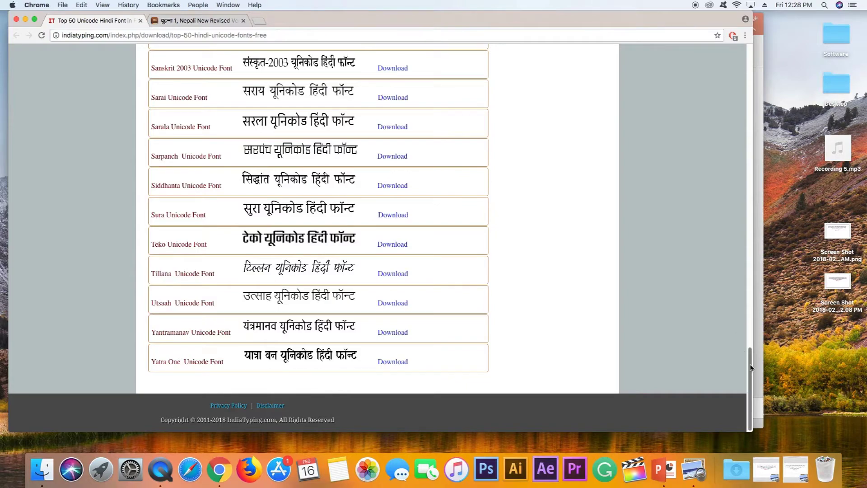
pyautogui.scroll(20, 735, 323)
pyautogui.moveTo(748, 63); pyautogui.dragTo(746, 364)
pyautogui.moveTo(750, 357); pyautogui.dragTo(750, 338)
pyautogui.moveTo(209, 191); pyautogui.dragTo(151, 189)
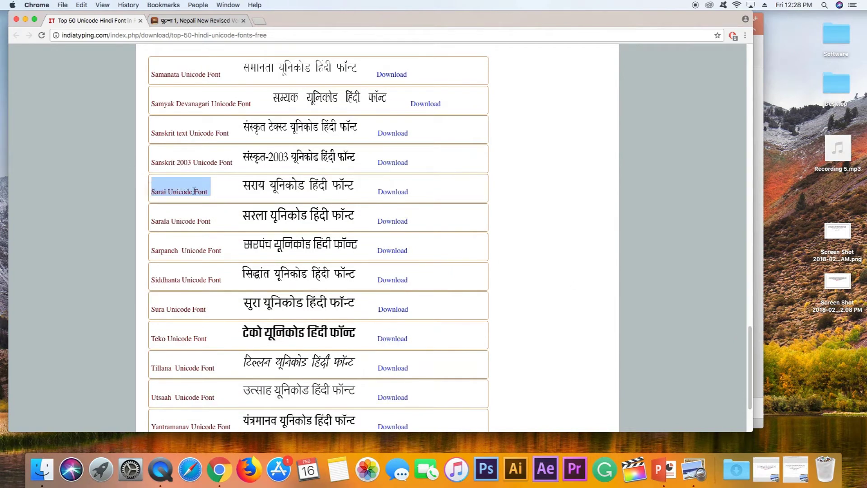
pyautogui.moveTo(214, 193); pyautogui.dragTo(153, 192)
pyautogui.click(590, 199)
pyautogui.click(398, 194)
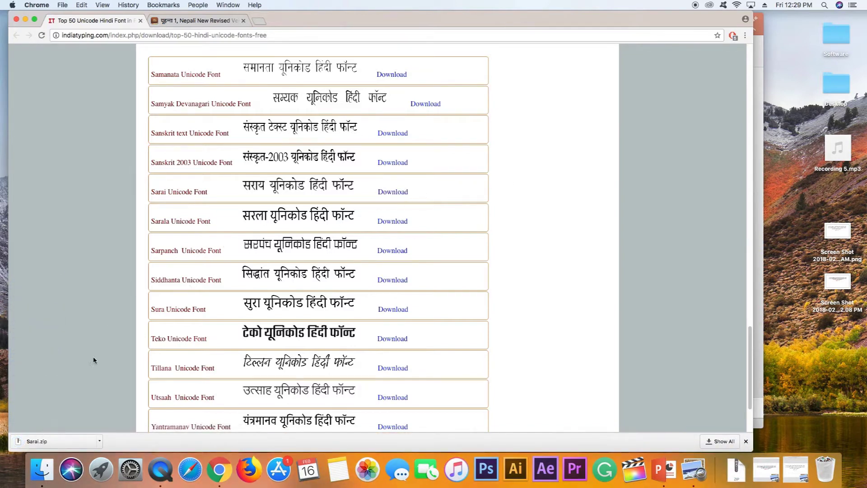
pyautogui.click(69, 441)
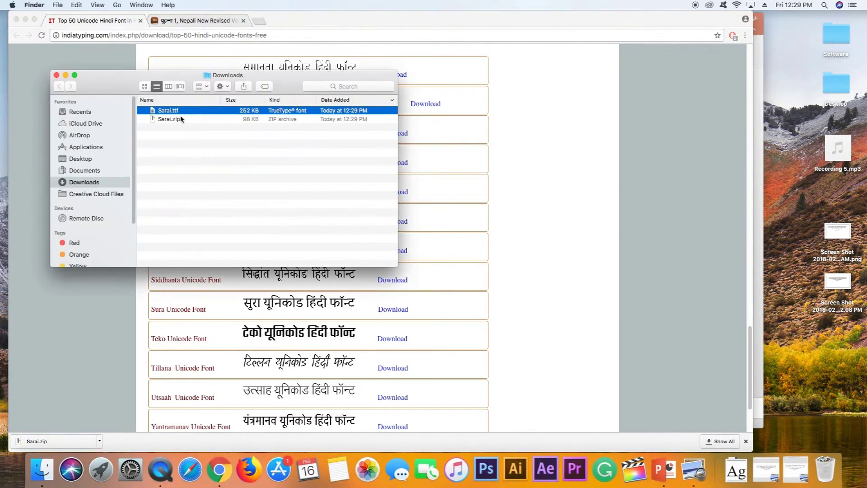
# Step: Install Sarai.ttf through Font Book and confirm its Regular face is listed
pyautogui.rightClick(180, 113)
pyautogui.click(167, 120)
pyautogui.rightClick(175, 114)
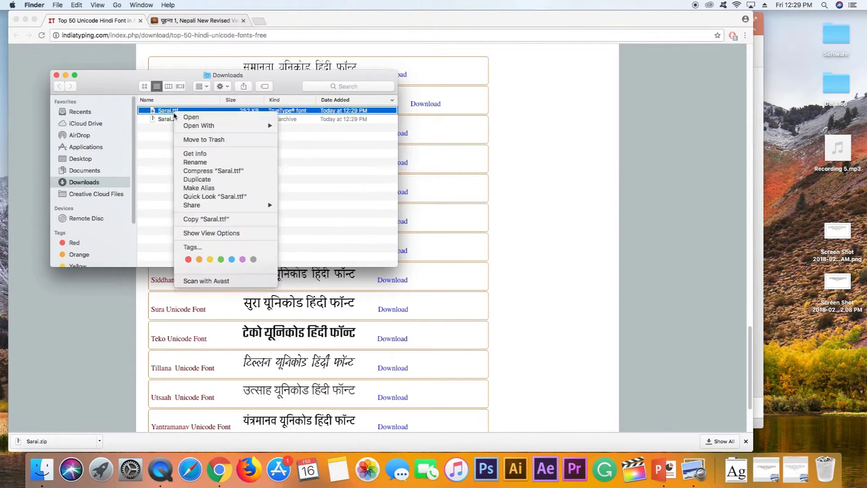
pyautogui.click(202, 120)
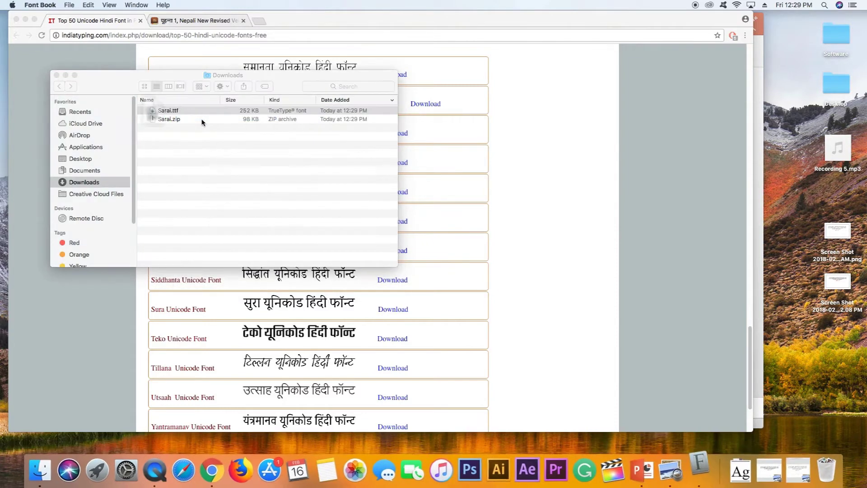
pyautogui.click(777, 310)
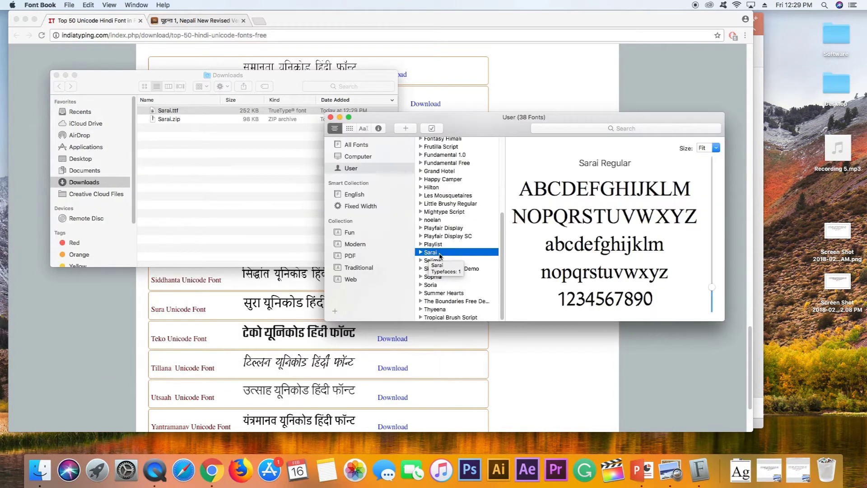
pyautogui.click(502, 259)
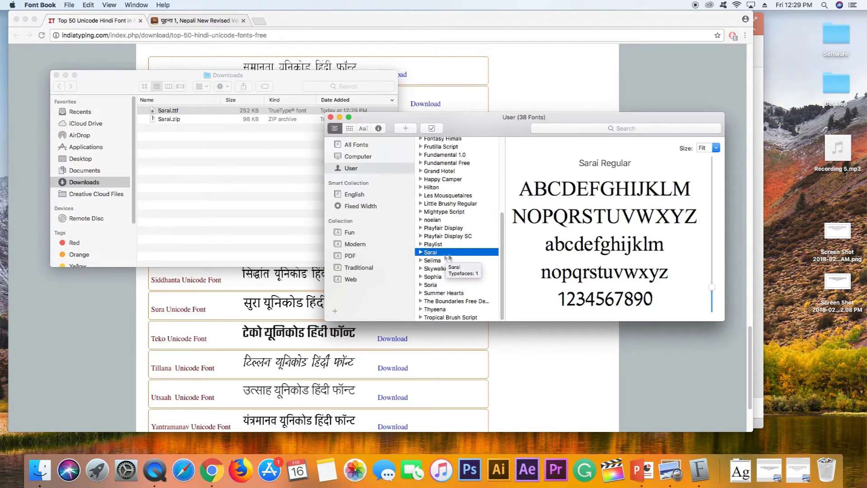
pyautogui.click(422, 253)
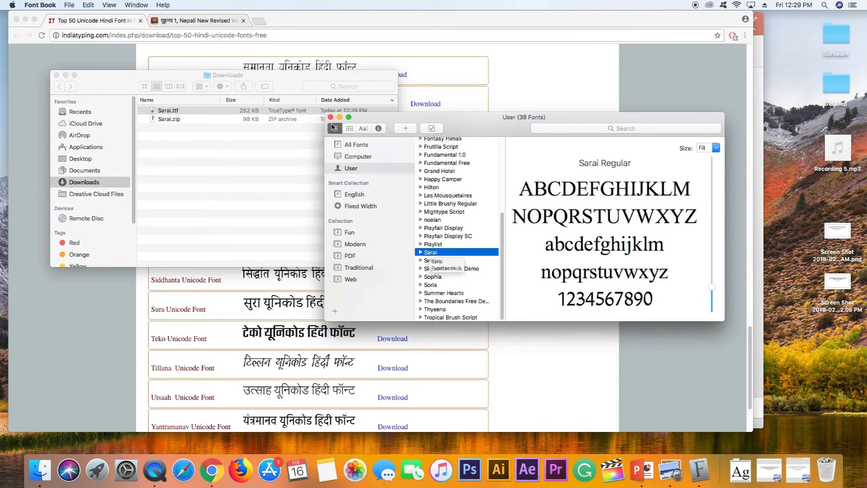
pyautogui.click(331, 117)
# Step: Close Presentation3 without saving, then quit and relaunch PowerPoint
pyautogui.click(56, 75)
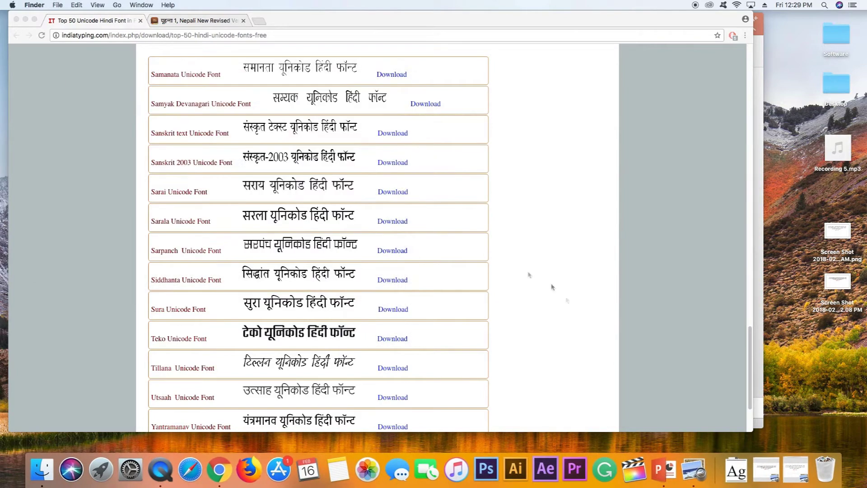
pyautogui.click(663, 469)
pyautogui.click(26, 19)
pyautogui.click(360, 81)
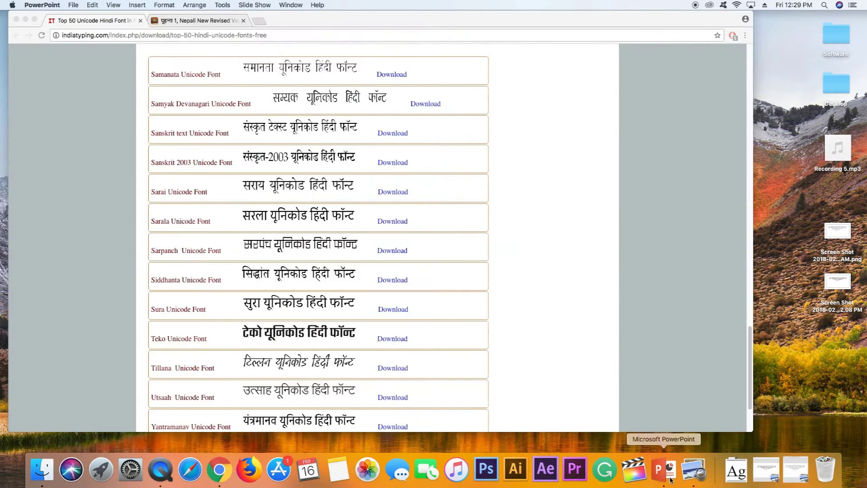
pyautogui.rightClick(666, 469)
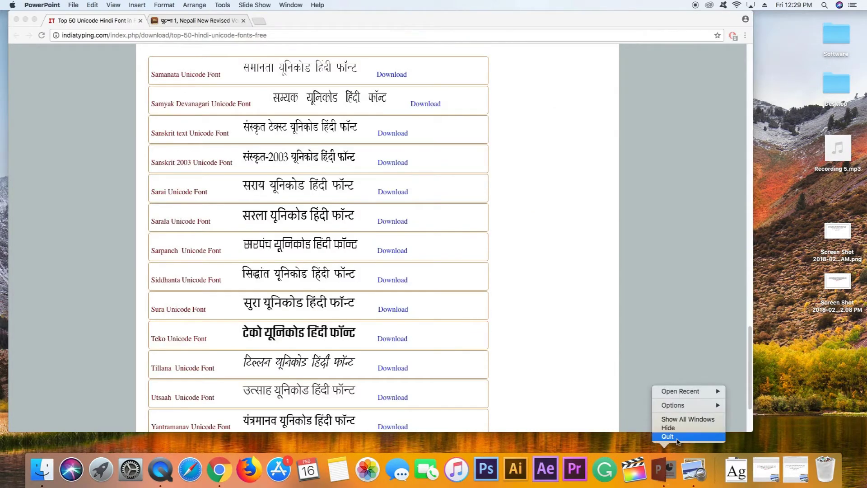
pyautogui.click(668, 436)
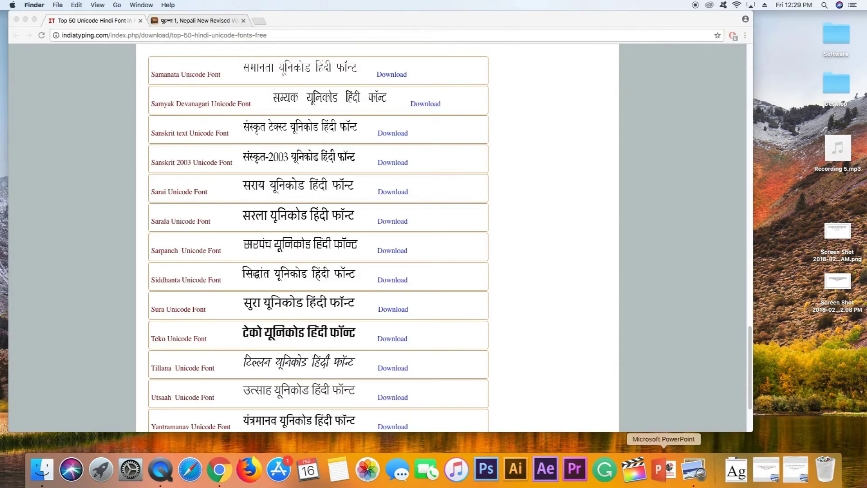
pyautogui.click(667, 477)
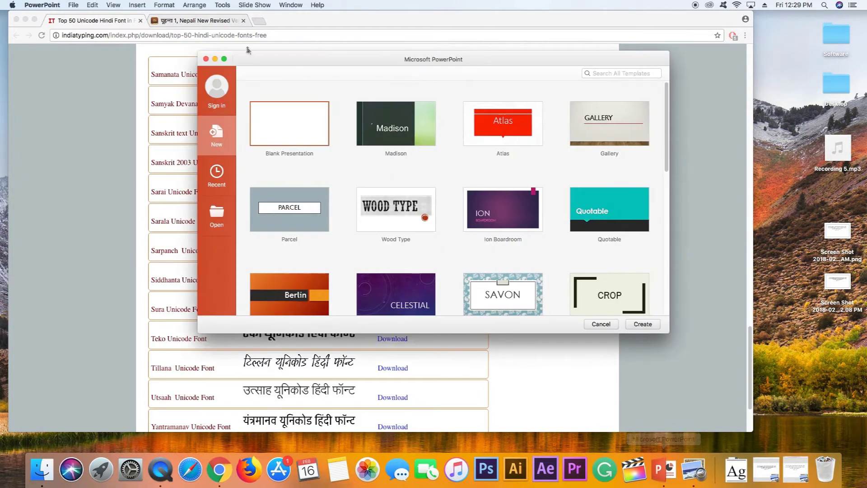
# Step: Create a new blank presentation, delete the title, and stretch the subtitle box upward
pyautogui.doubleClick(284, 121)
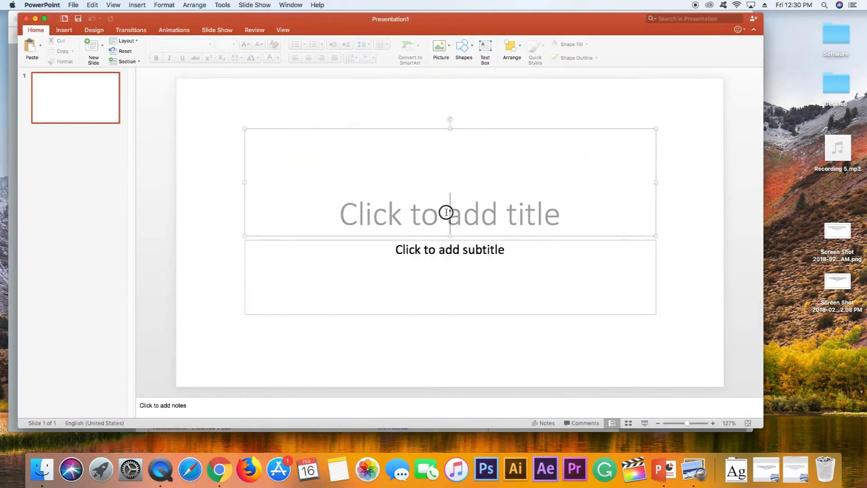
pyautogui.moveTo(244, 128); pyautogui.dragTo(296, 154)
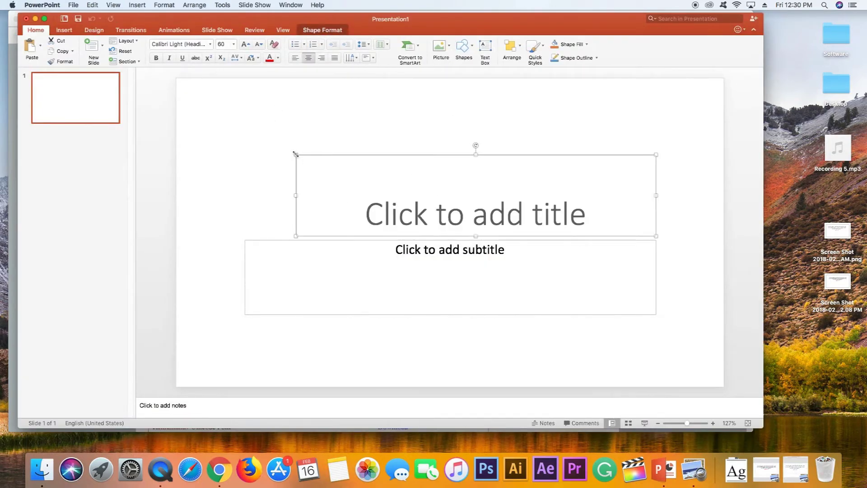
pyautogui.press('Delete')
pyautogui.click(388, 243)
pyautogui.moveTo(453, 240); pyautogui.dragTo(450, 107)
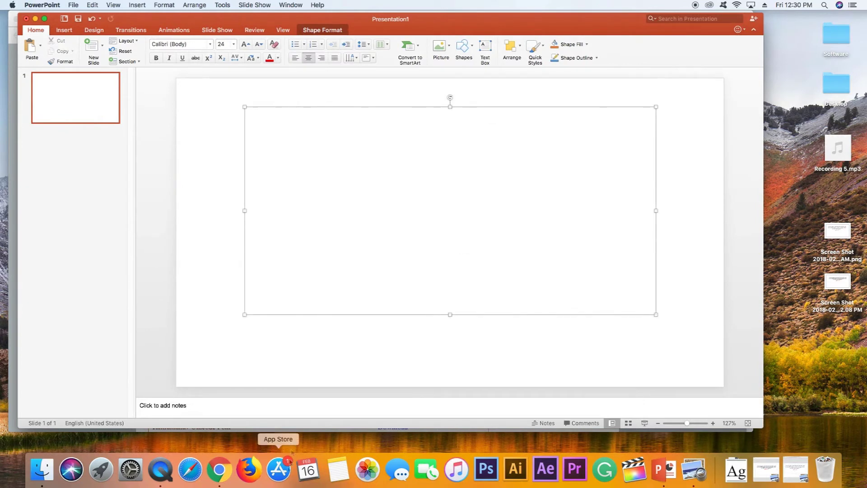
# Step: Copy verse 30 from the Nepali John chapter 1 page on bible.com
pyautogui.click(219, 469)
pyautogui.click(190, 21)
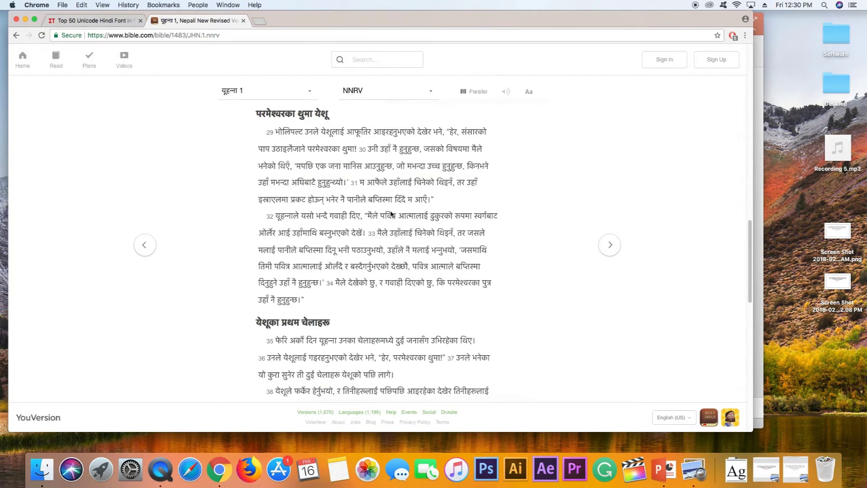
pyautogui.click(408, 152)
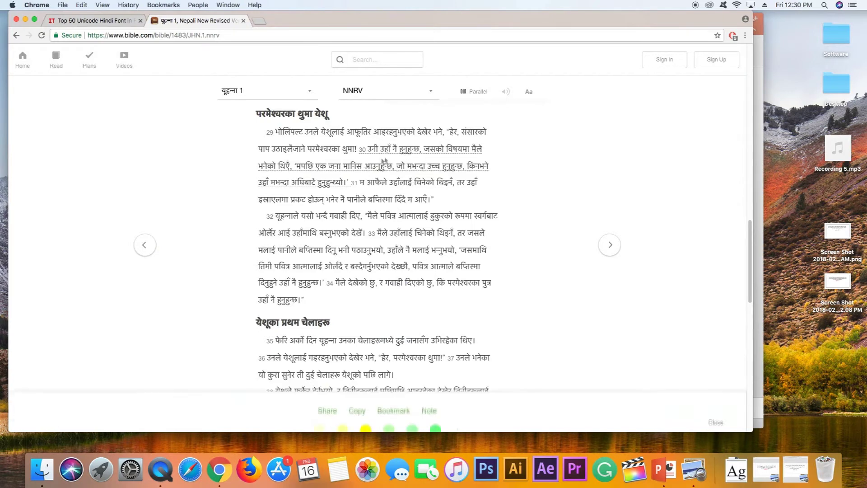
pyautogui.click(356, 395)
pyautogui.click(664, 469)
# Step: Paste the verse into the text box and delete the trailing bible.com web address
pyautogui.rightClick(382, 181)
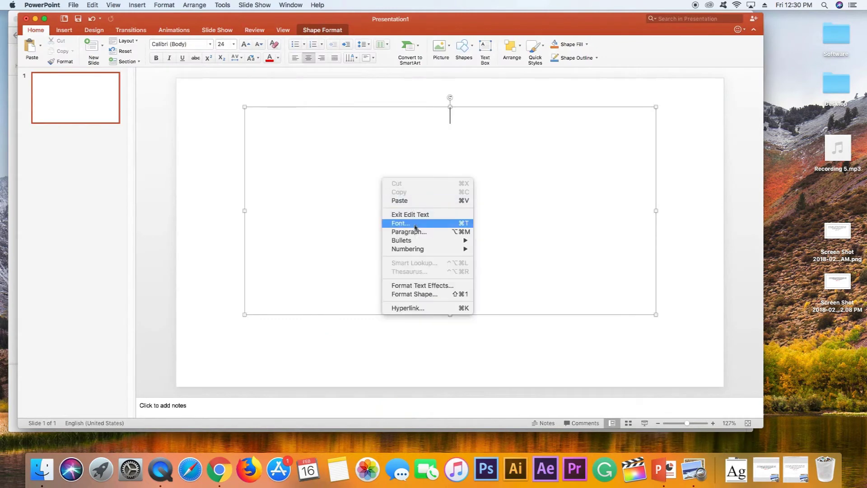
pyautogui.click(412, 199)
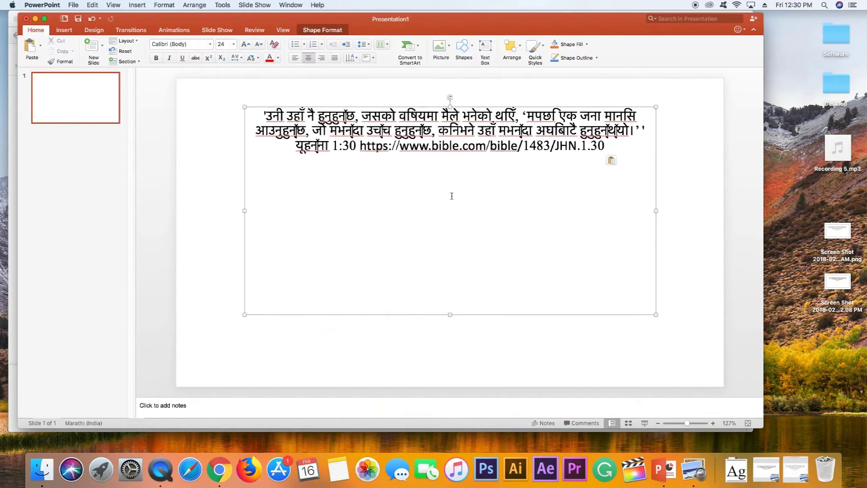
pyautogui.moveTo(606, 146); pyautogui.dragTo(373, 155)
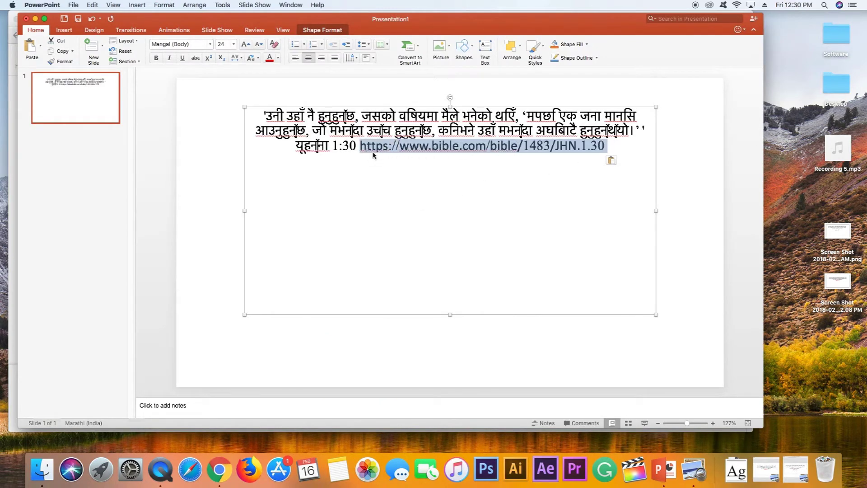
pyautogui.press('BackSpace')
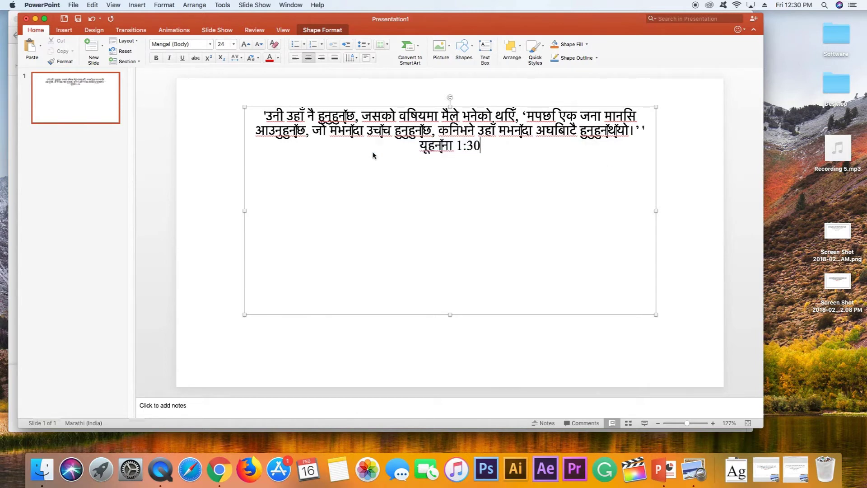
# Step: Set all the verse text in Sarai and enlarge it to 40 pt
pyautogui.press('super+a')
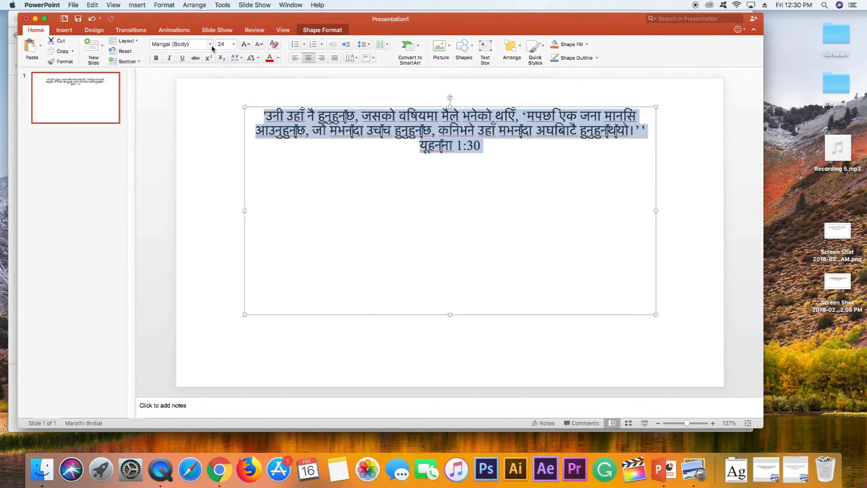
pyautogui.click(186, 44)
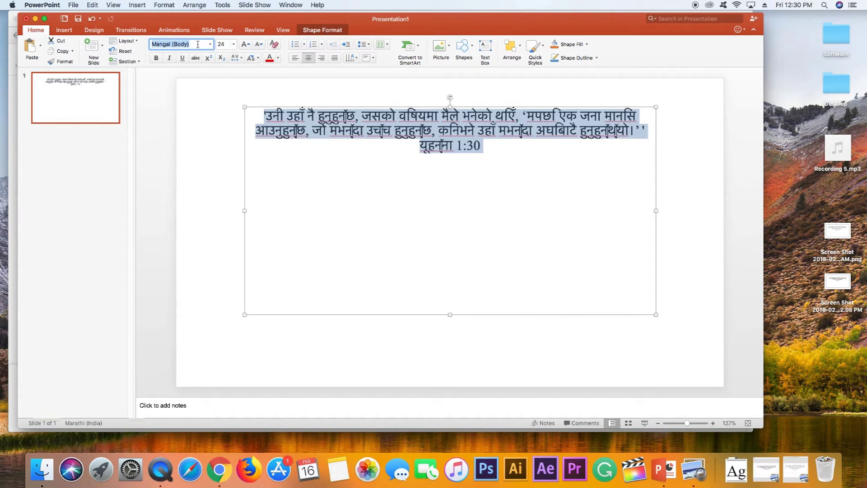
pyautogui.write('Sarai')
pyautogui.press('Return')
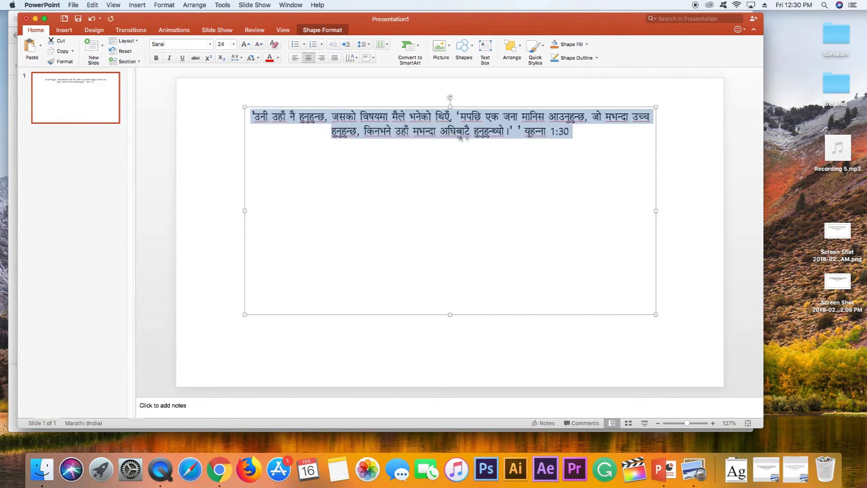
pyautogui.click(244, 44)
pyautogui.click(244, 45)
pyautogui.click(245, 46)
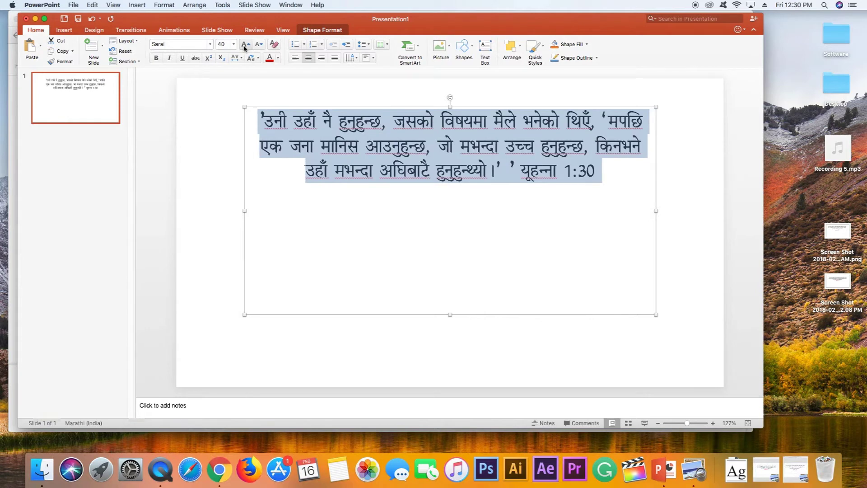
# Step: Move the reference यूहन्ना 1:30 onto its own line and remove the extra quote mark
pyautogui.click(520, 171)
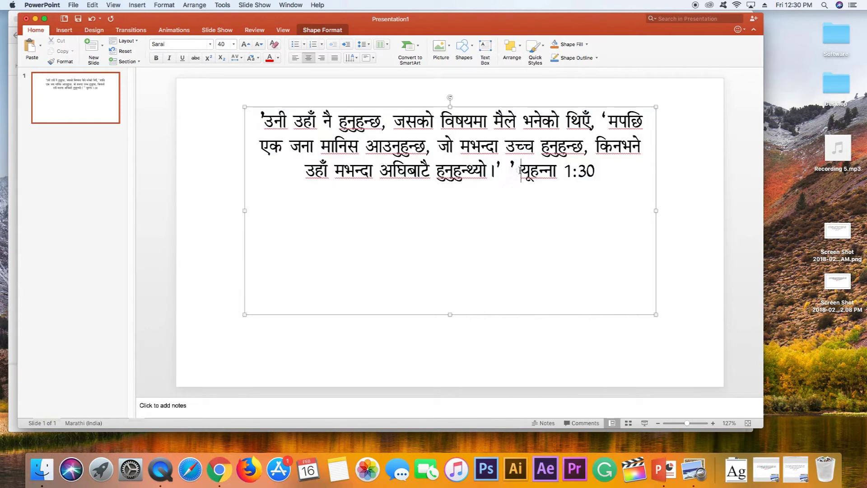
pyautogui.press('Return')
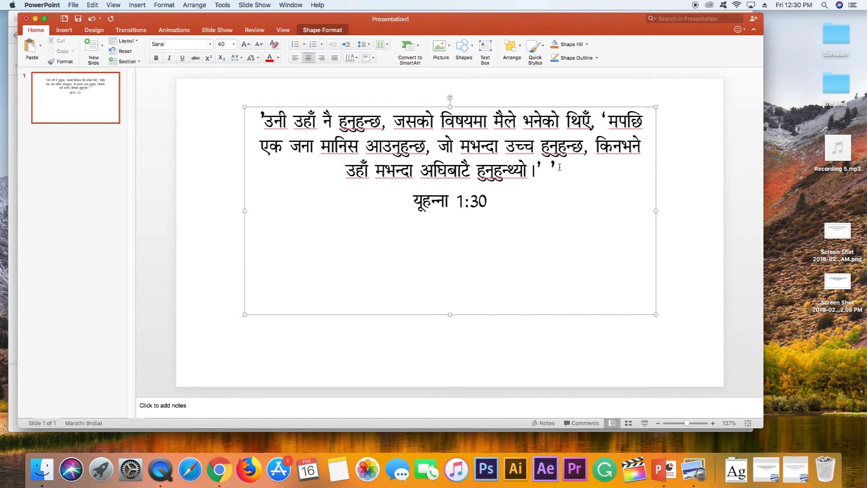
pyautogui.press('BackSpace')
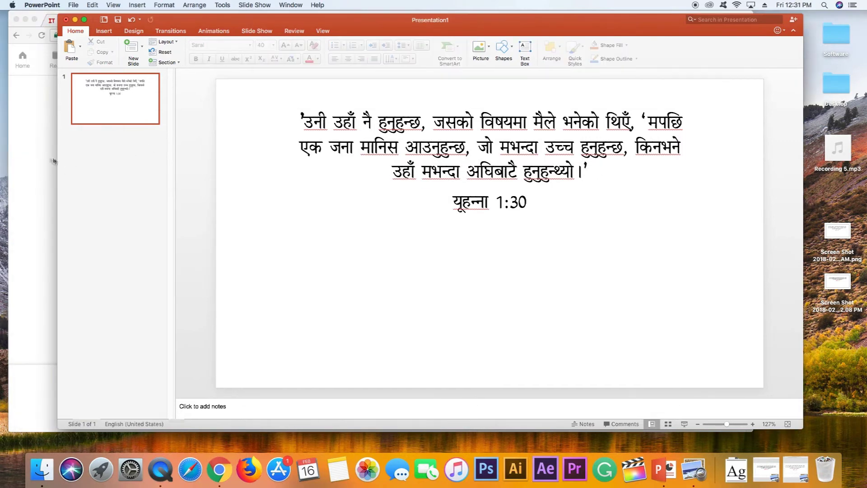
# Step: Dismiss the verse action panel on the bible.com John 1 page
pyautogui.click(54, 160)
pyautogui.scroll(3, 63, 145)
pyautogui.moveTo(748, 277); pyautogui.dragTo(732, 134)
pyautogui.click(715, 402)
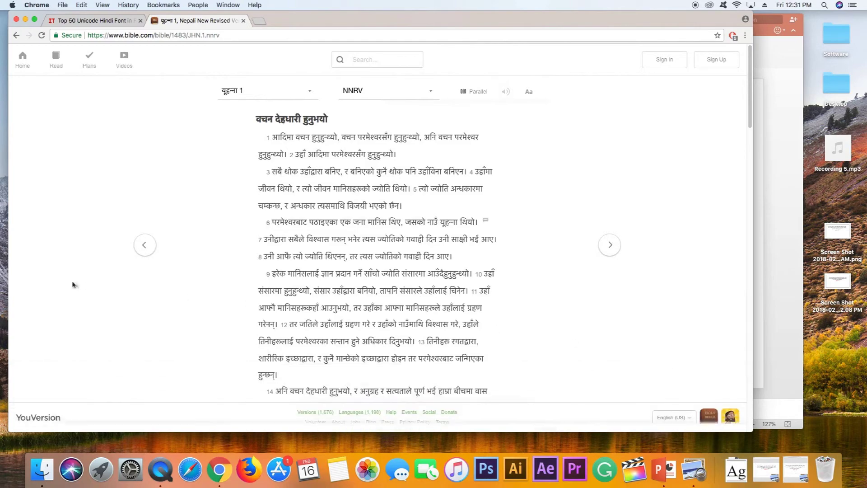
pyautogui.scroll(-1, 97, 306)
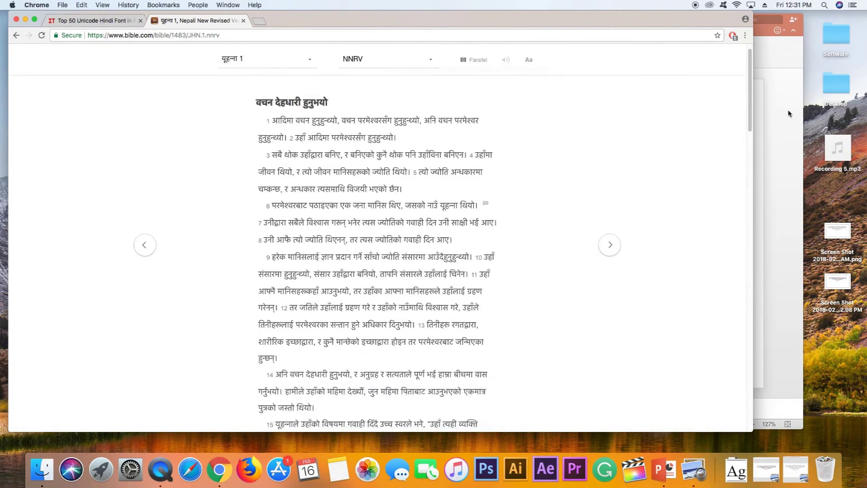
pyautogui.moveTo(750, 119); pyautogui.dragTo(748, 85)
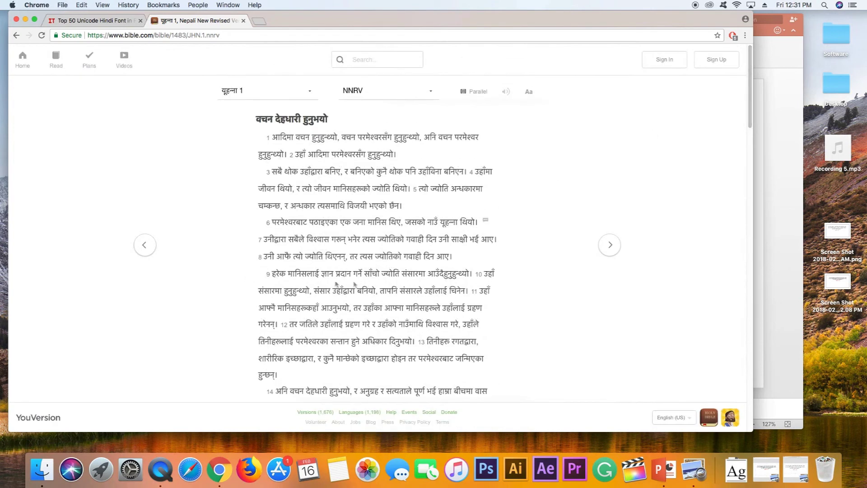
pyautogui.scroll(-1, 340, 266)
pyautogui.scroll(1, 345, 243)
pyautogui.scroll(-2, 748, 123)
pyautogui.scroll(2, 749, 124)
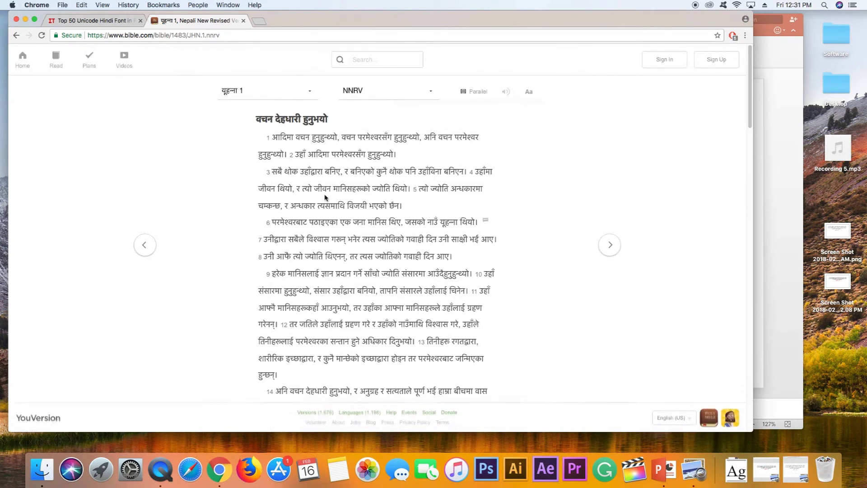
# Step: Switch the reader to हिब्रू (Hebrews) chapter 1 and select verse 1
pyautogui.click(303, 91)
pyautogui.scroll(-15, 264, 280)
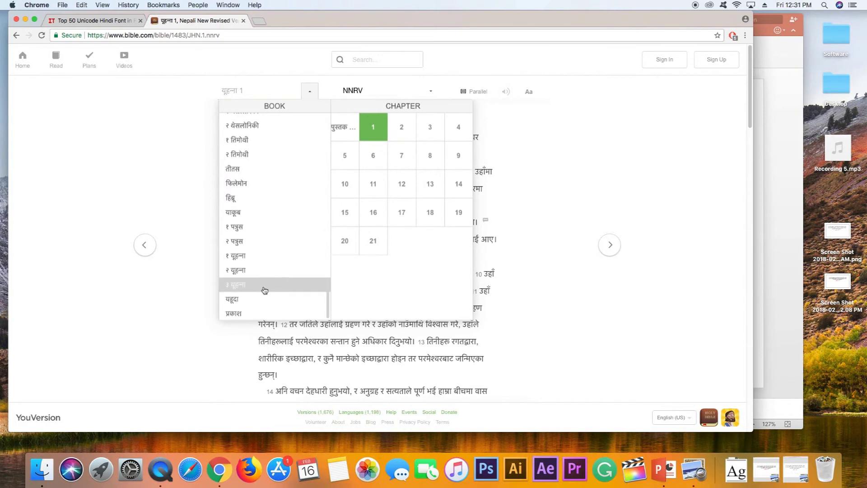
pyautogui.click(263, 289)
pyautogui.scroll(7, 283, 225)
pyautogui.scroll(-7, 280, 224)
pyautogui.click(269, 198)
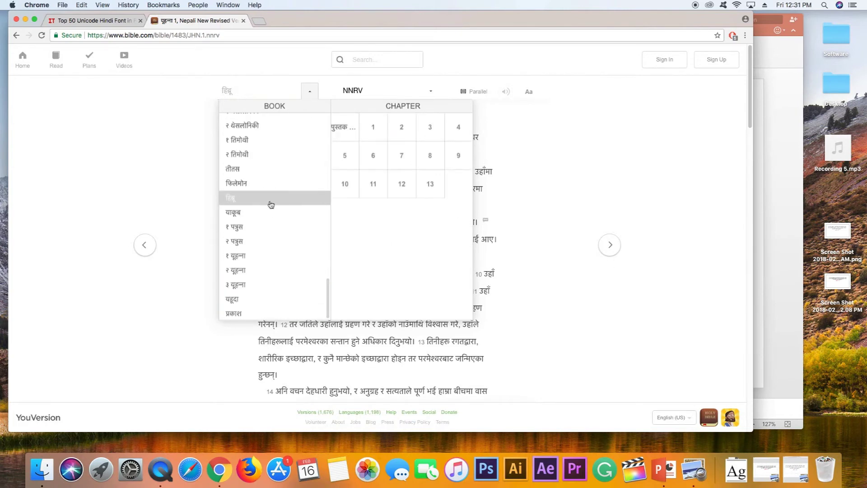
pyautogui.click(371, 134)
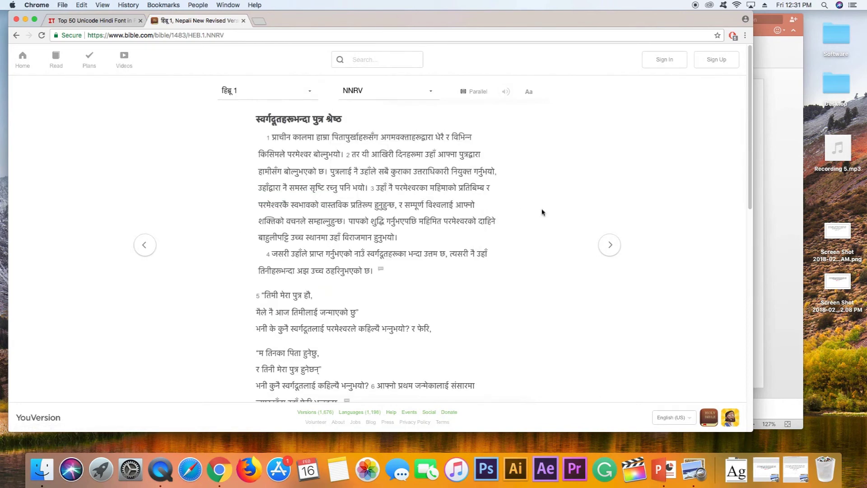
pyautogui.click(348, 139)
# Step: Copy another Nepali verse from bible.com and paste it onto a new second slide
pyautogui.click(777, 241)
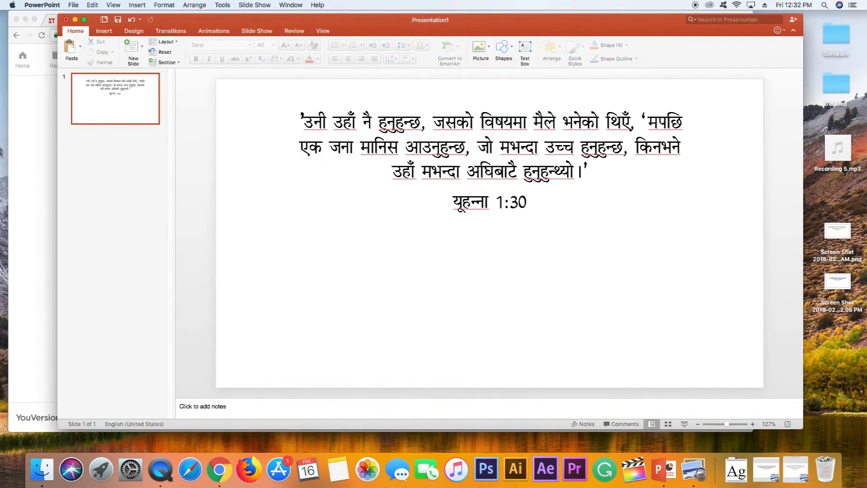
pyautogui.click(29, 175)
pyautogui.click(348, 169)
pyautogui.click(761, 251)
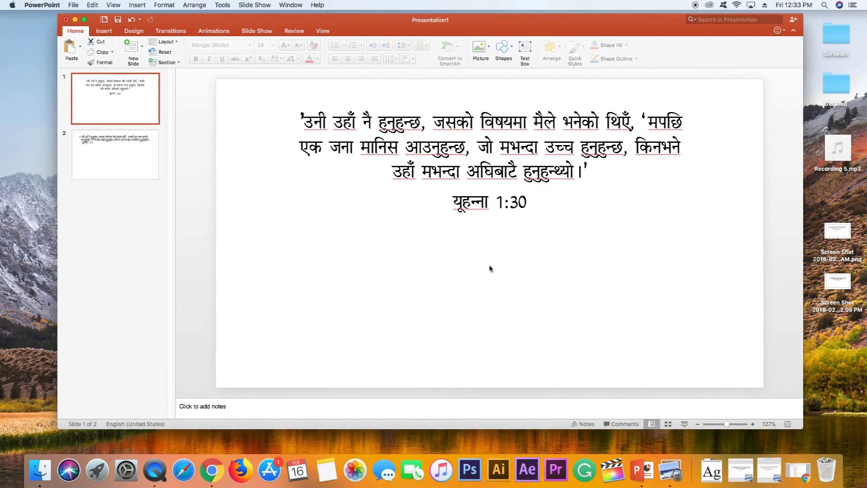
pyautogui.click(211, 470)
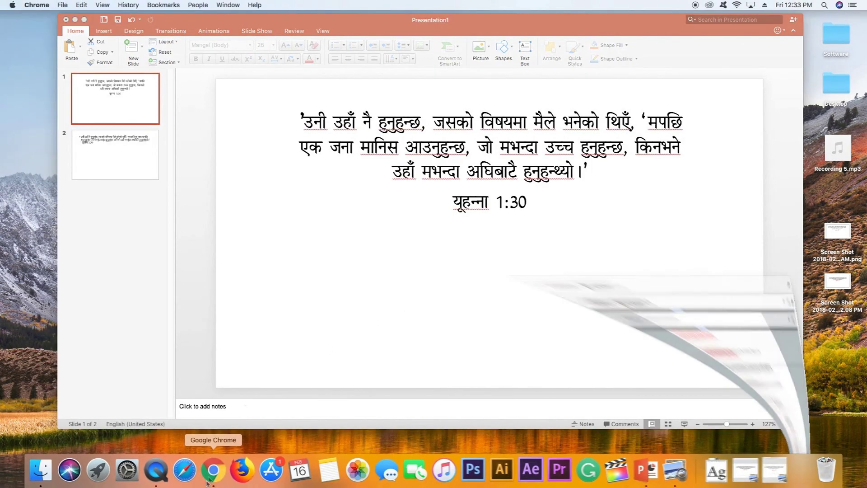